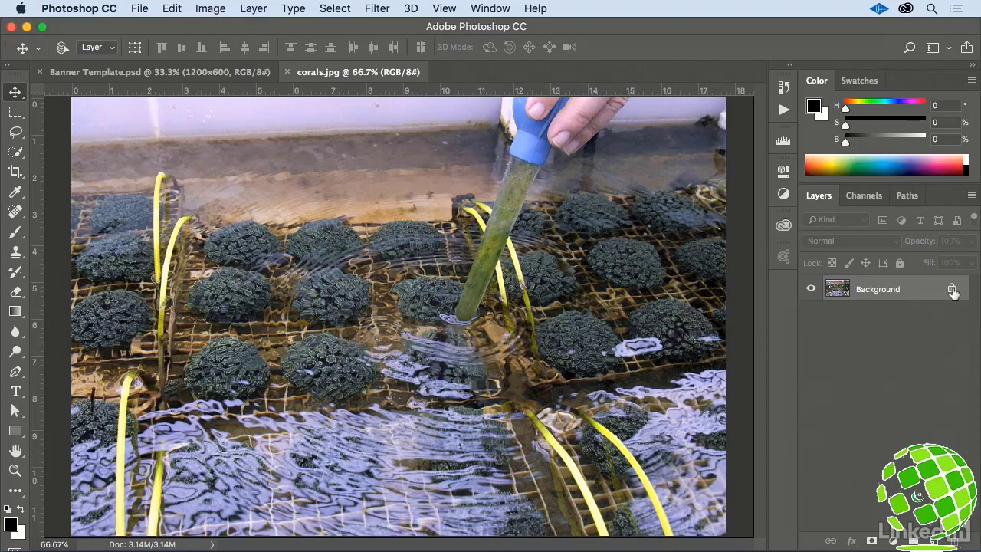
Unlock the corals.jpg background and duplicate it as "coral" into the 1200x600 artboard of Banner Template.psd, switching to that document.
click(952, 289)
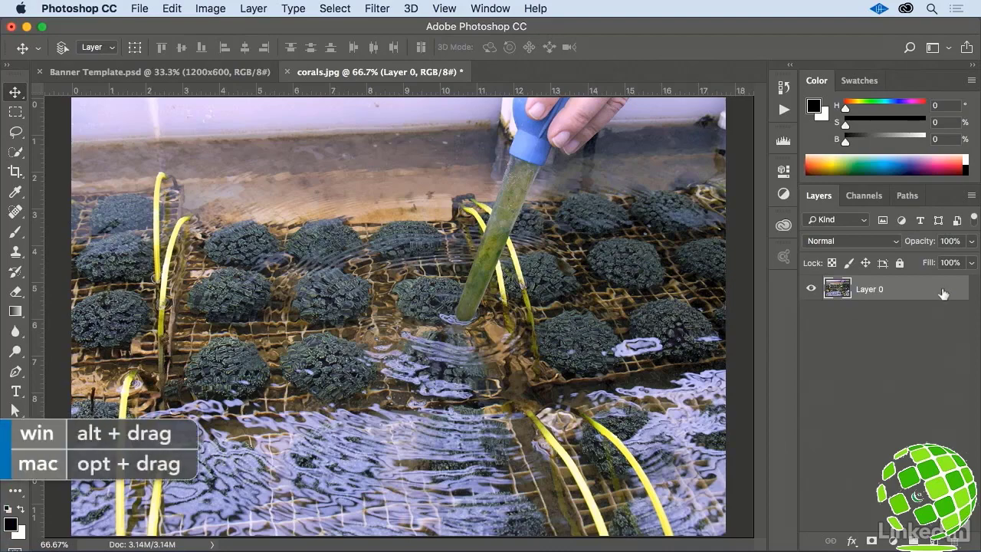
drag(949, 292, 934, 542)
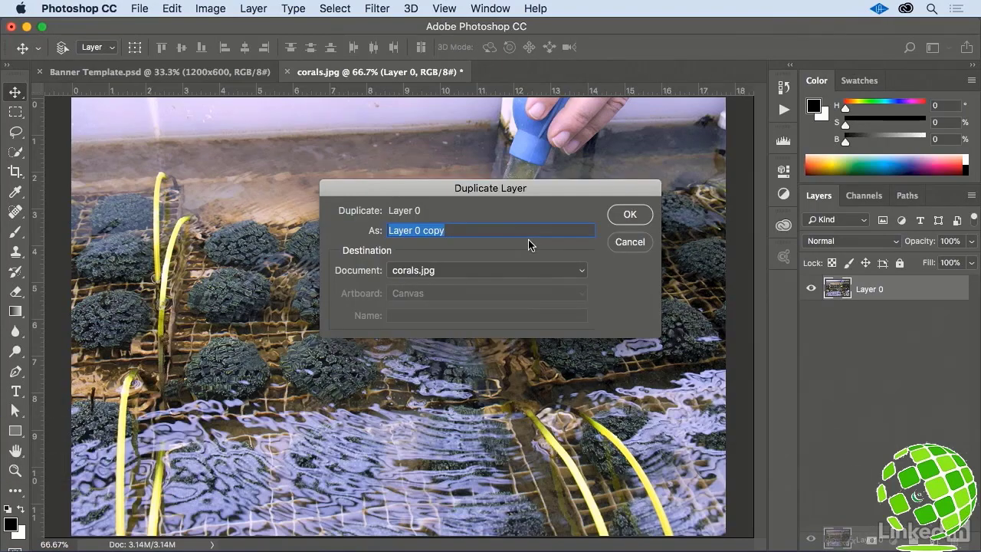
text(coral)
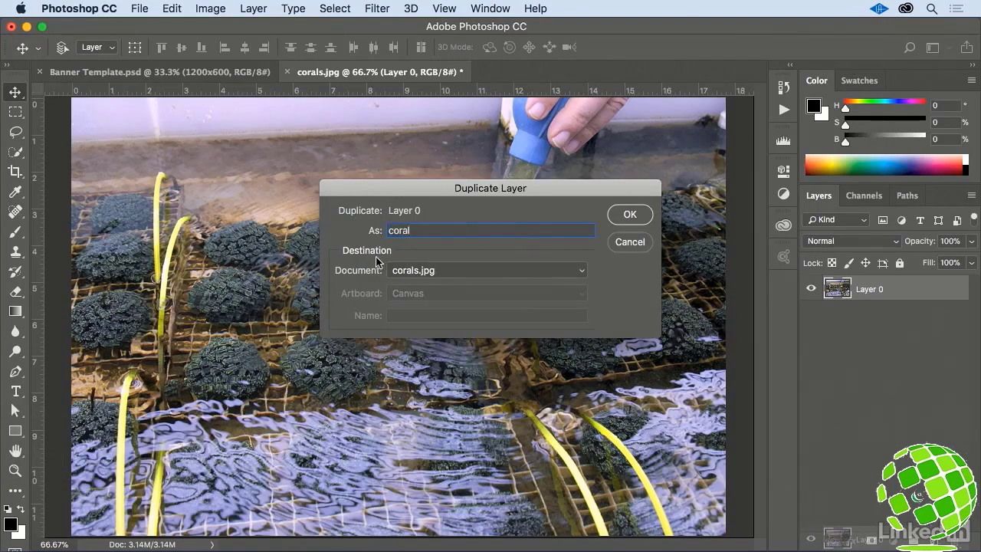
click(509, 273)
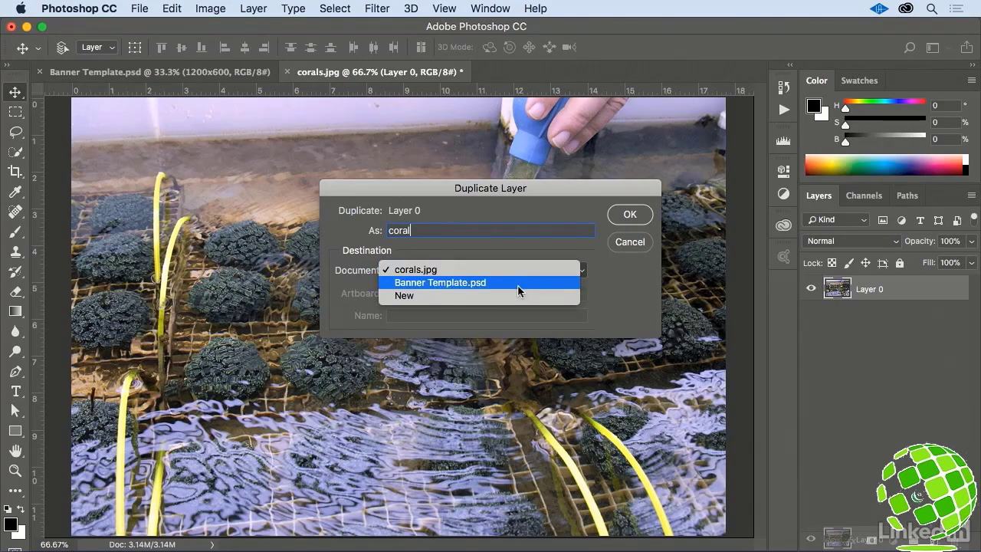
click(518, 290)
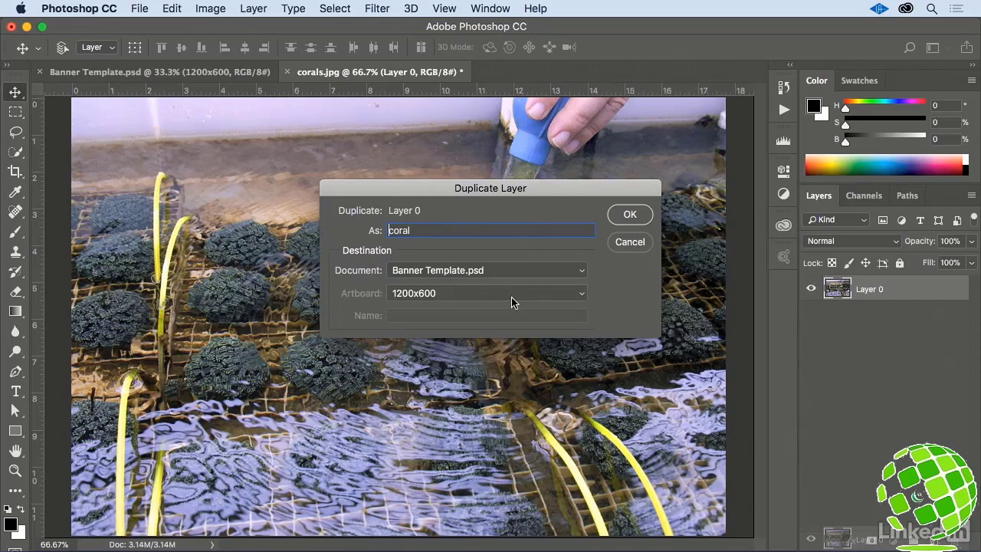
click(511, 297)
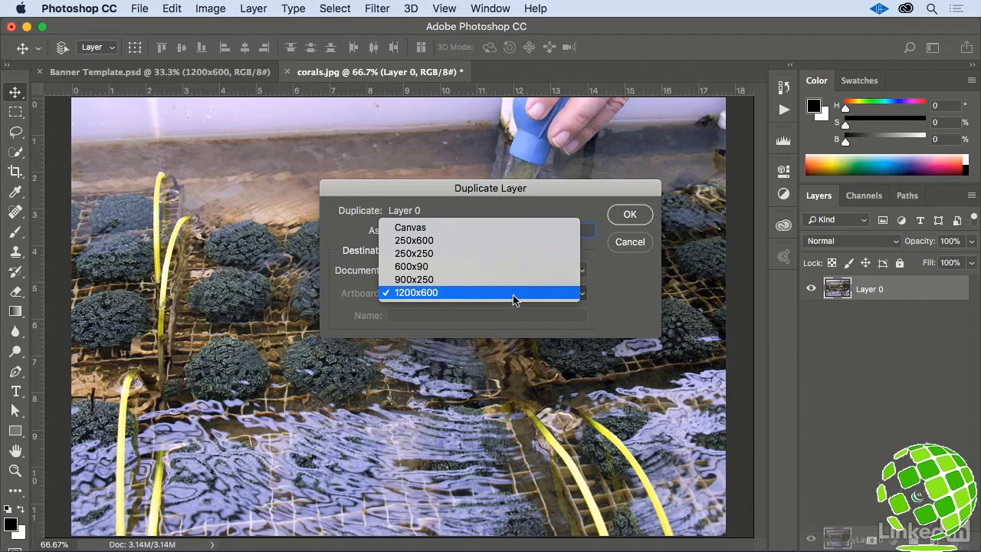
click(513, 294)
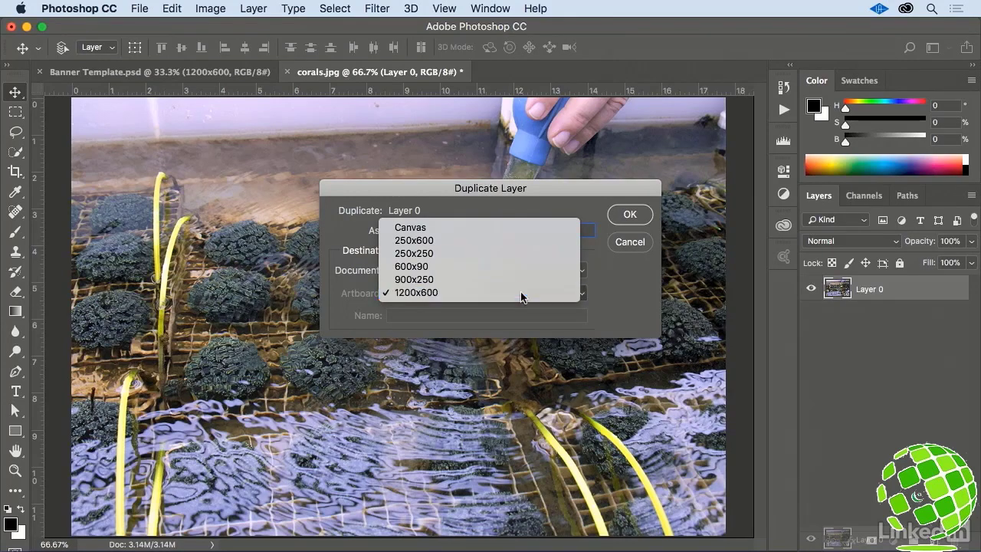
click(624, 216)
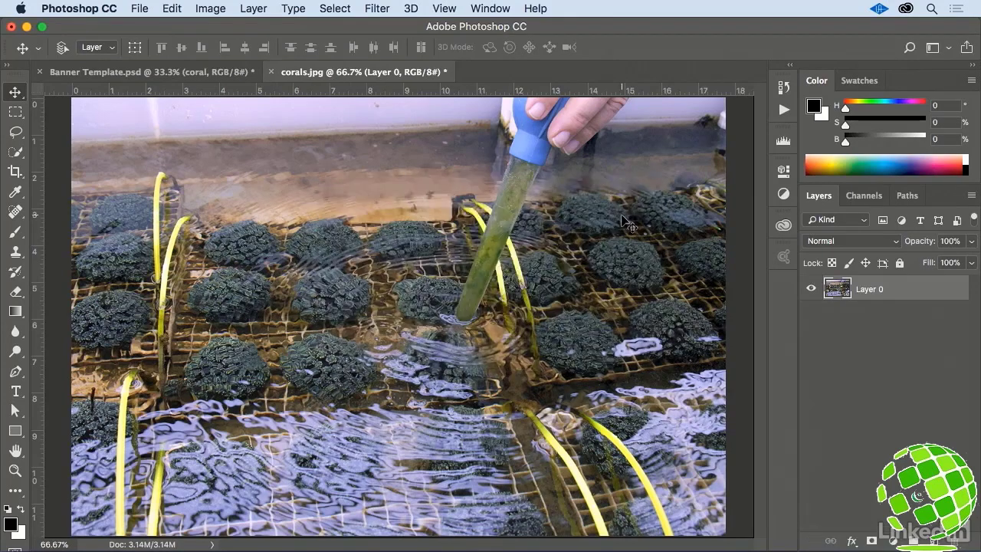
click(218, 72)
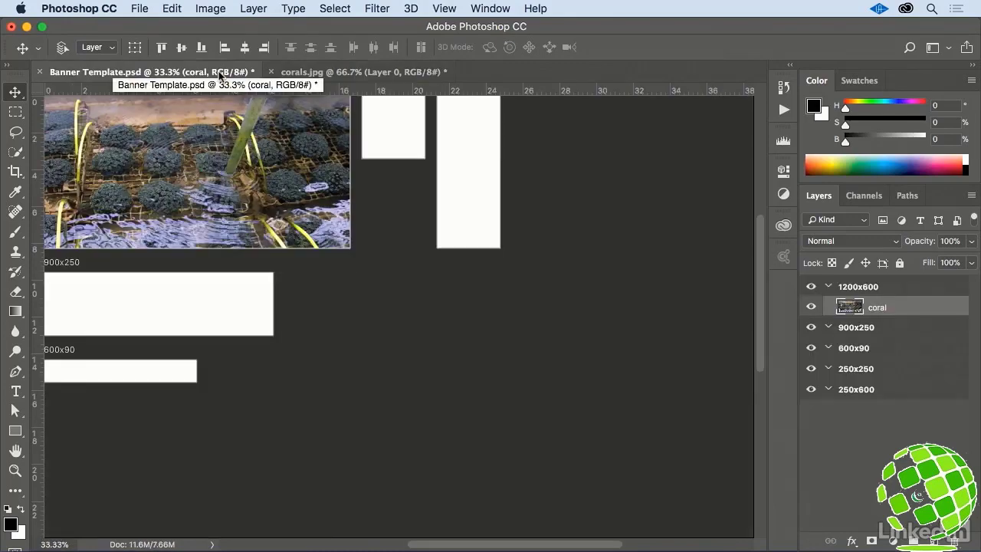
key(super+0)
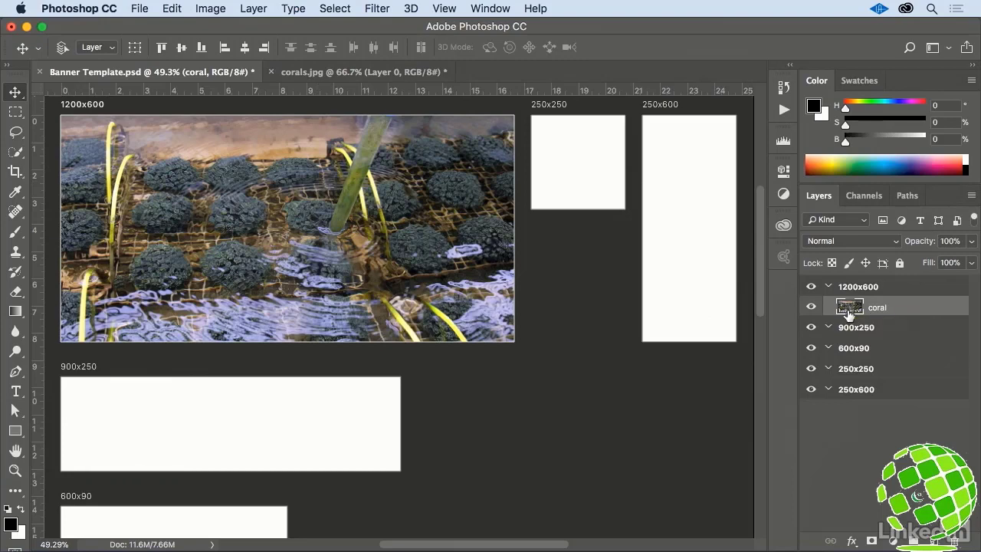
Copy the coral layer into the 900x250 artboard, scale the copy proportionally to about 79% and reposition it to fill the artboard.
drag(849, 314, 848, 331)
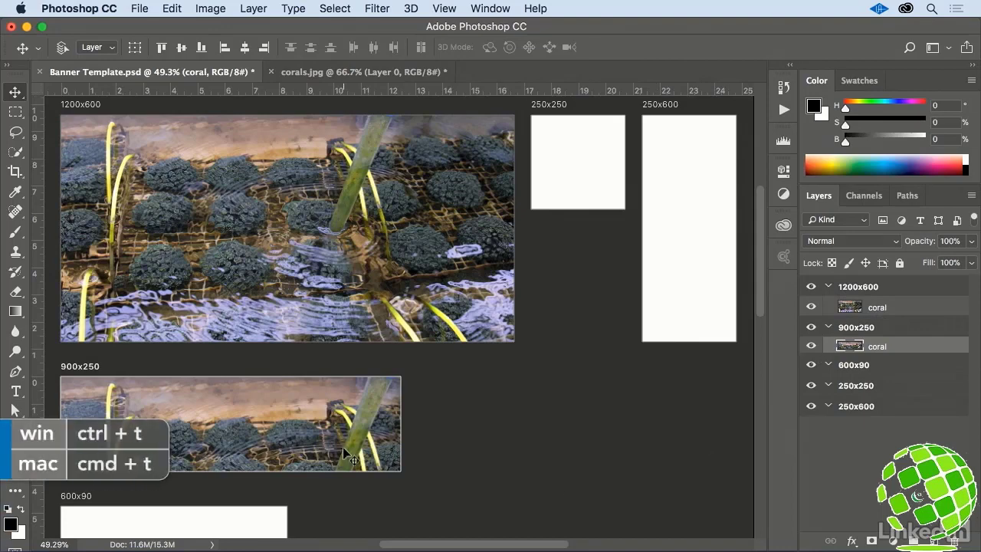
key(super+t)
key(super+t)
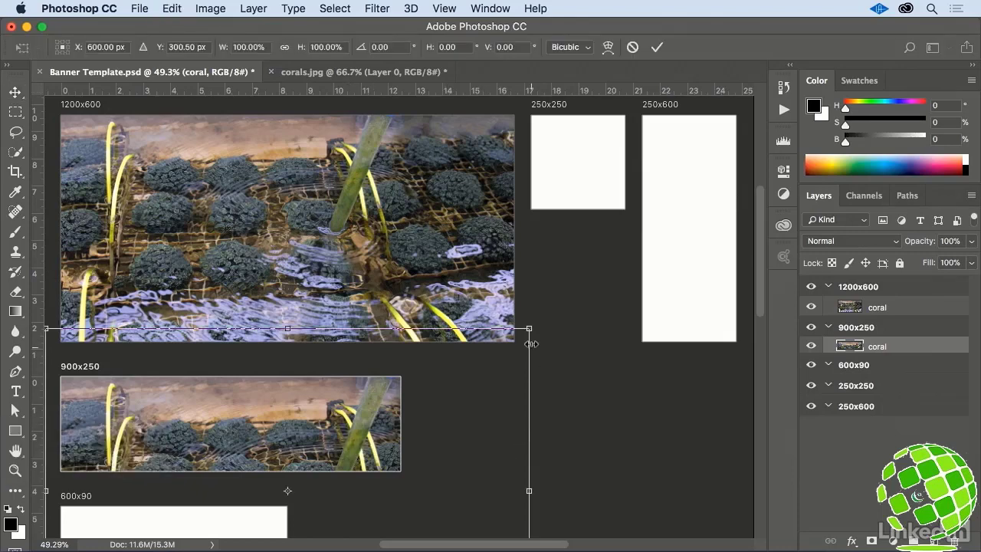
drag(529, 328, 427, 402)
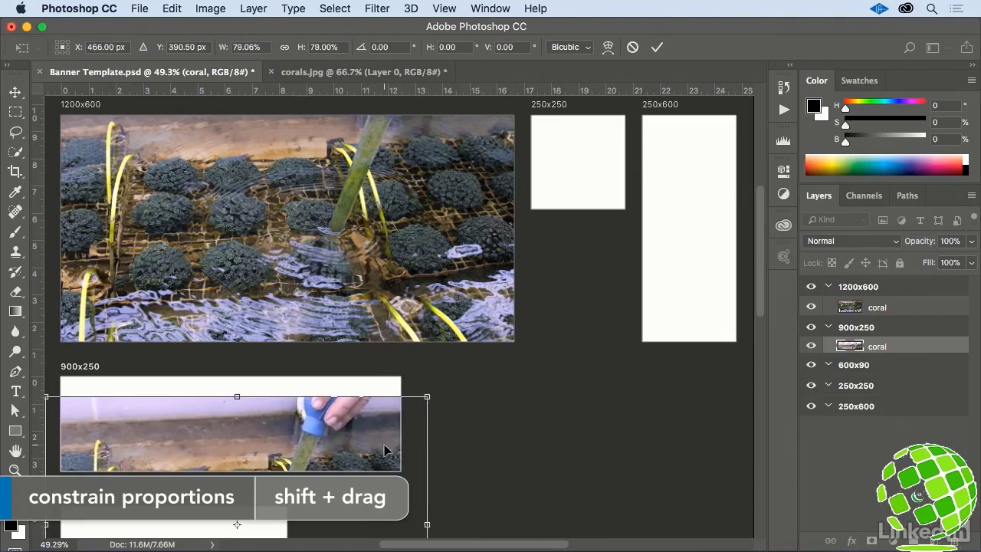
drag(381, 453, 400, 369)
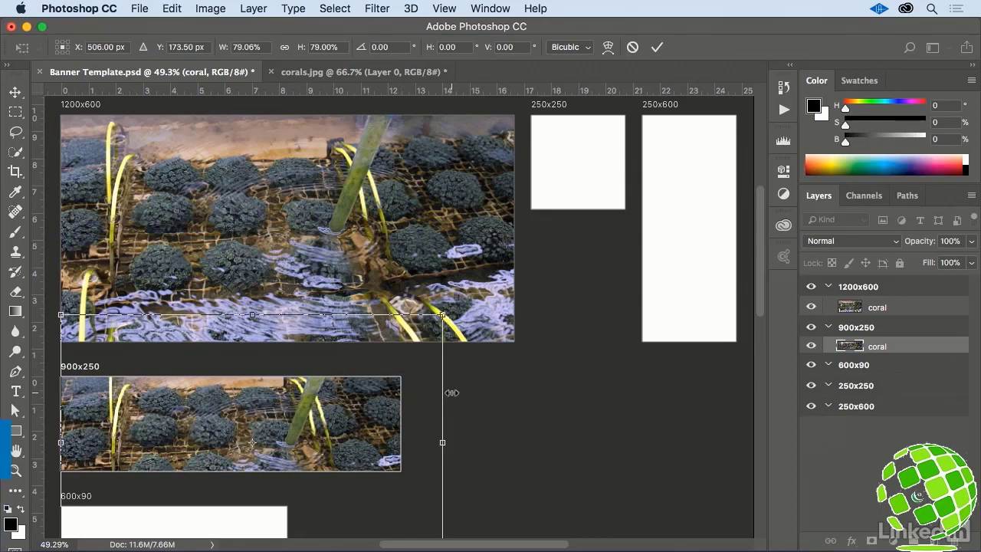
key(Return)
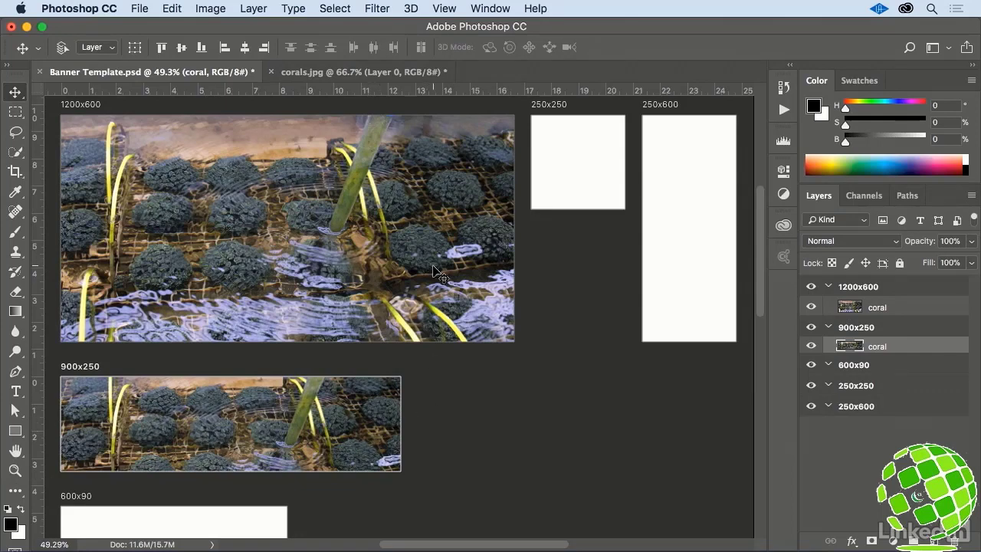
Paint a black brush squiggle across the coral copy on the 900x250 artboard, and delete that layer.
click(15, 231)
mouse_move(121, 413)
mouse_down()
mouse_move(163, 401)
mouse_move(239, 426)
mouse_move(326, 414)
mouse_move(347, 425)
mouse_up()
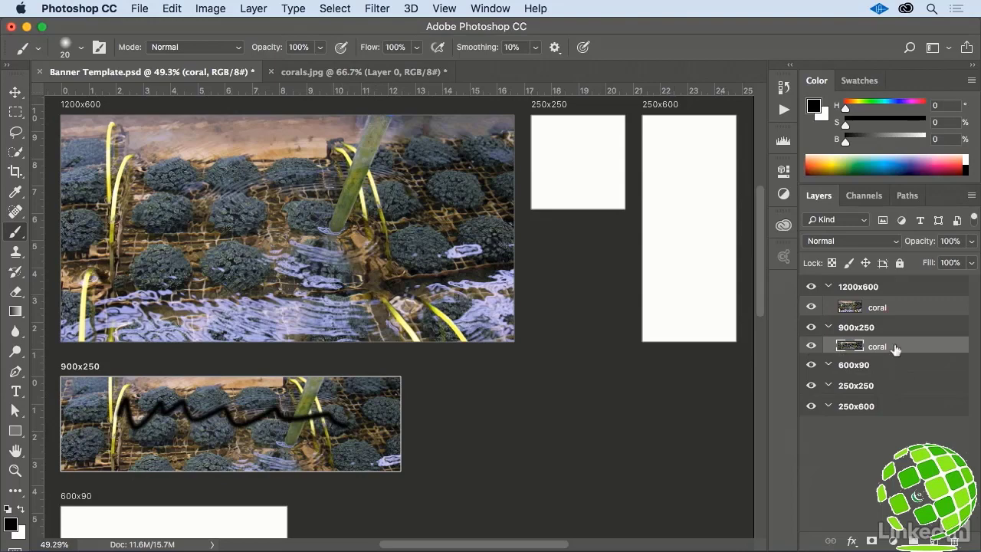
drag(895, 349, 954, 542)
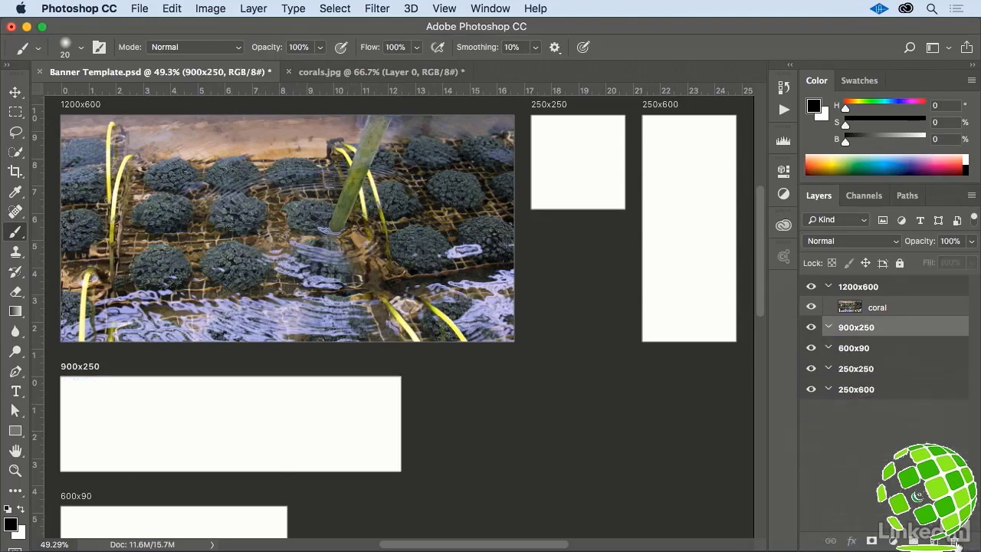
Convert the coral layer on the 1200x600 artboard to a smart object.
click(897, 307)
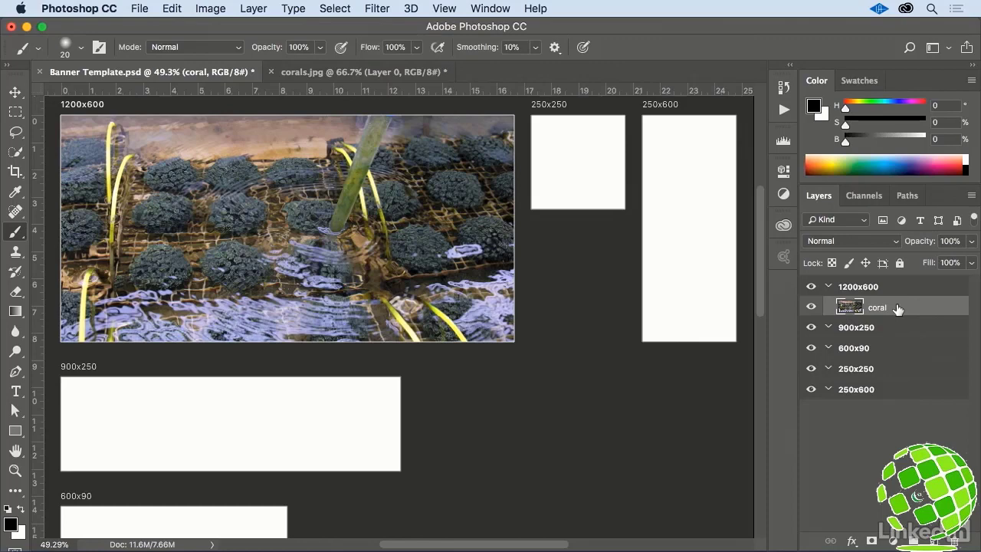
right_click(897, 307)
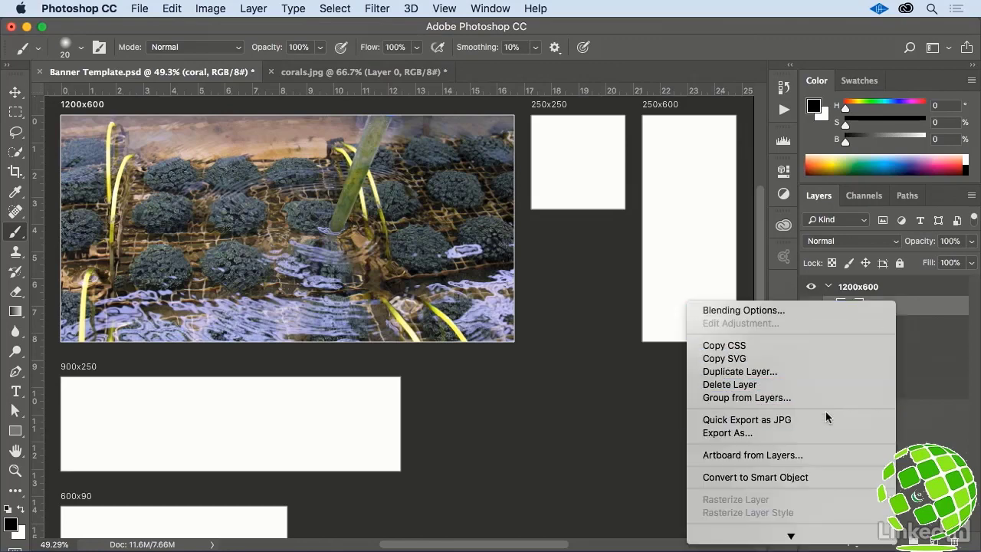
click(824, 476)
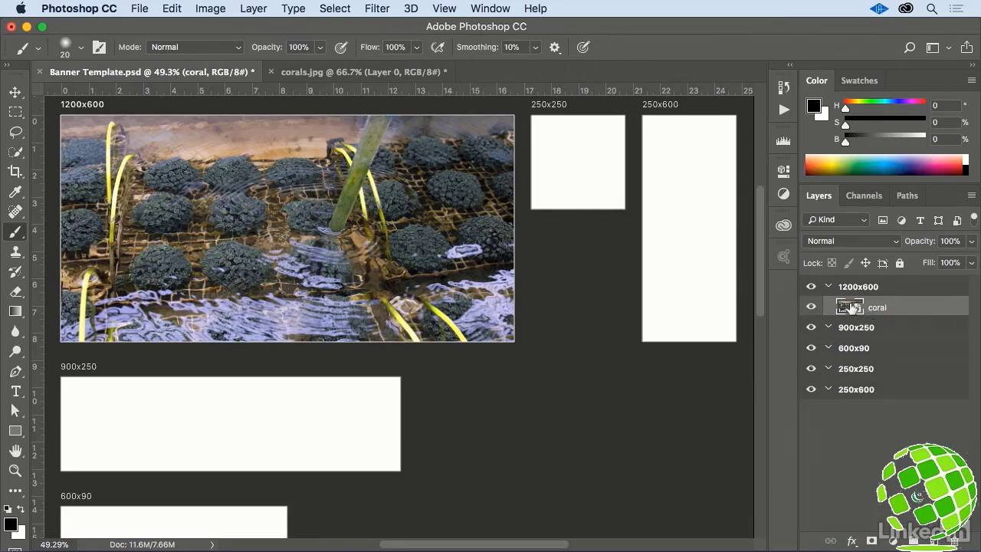
Copy the coral smart object into the 900x250 artboard, scale it proportionally to about 78% and reposition it to fill the artboard.
drag(850, 309, 853, 333)
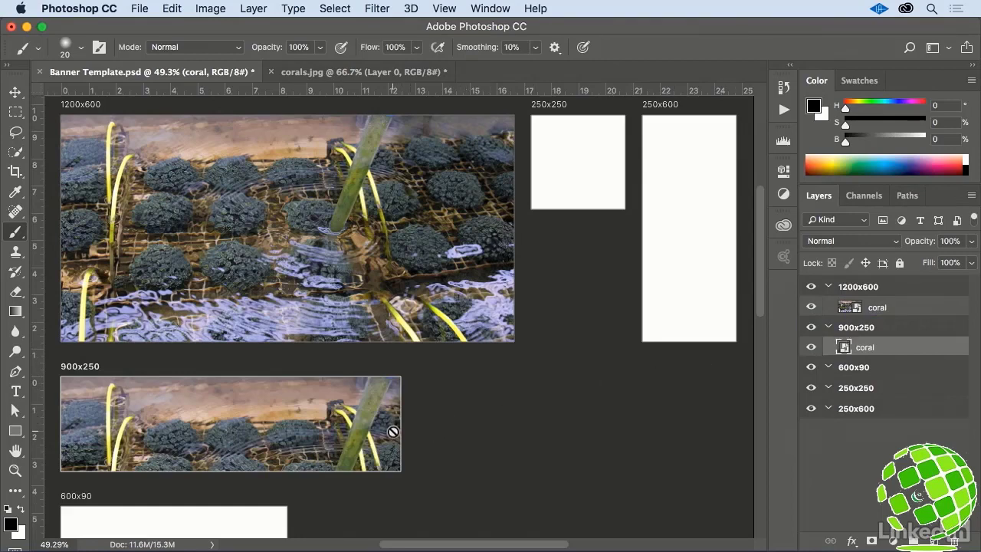
key(super+t)
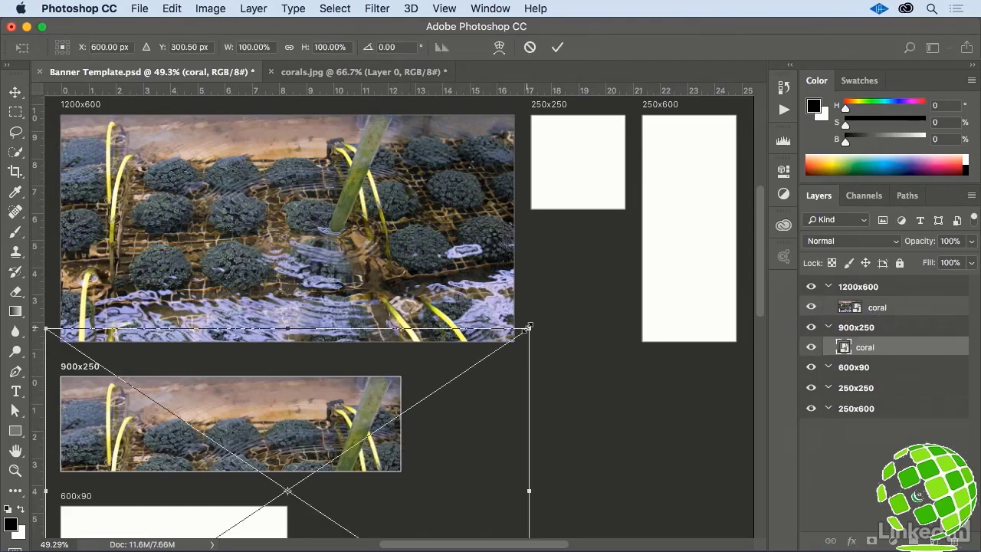
drag(528, 328, 421, 399)
drag(385, 435, 390, 333)
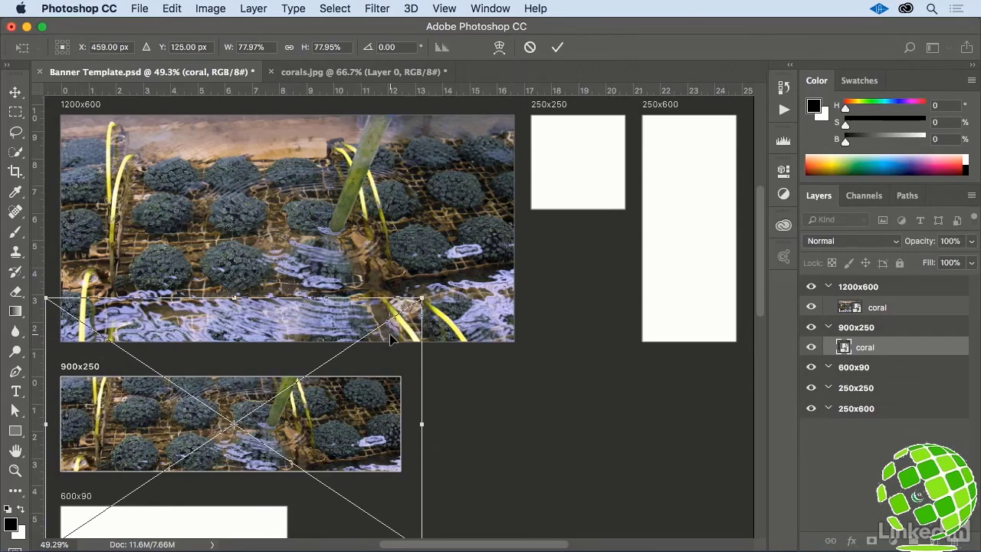
key(Return)
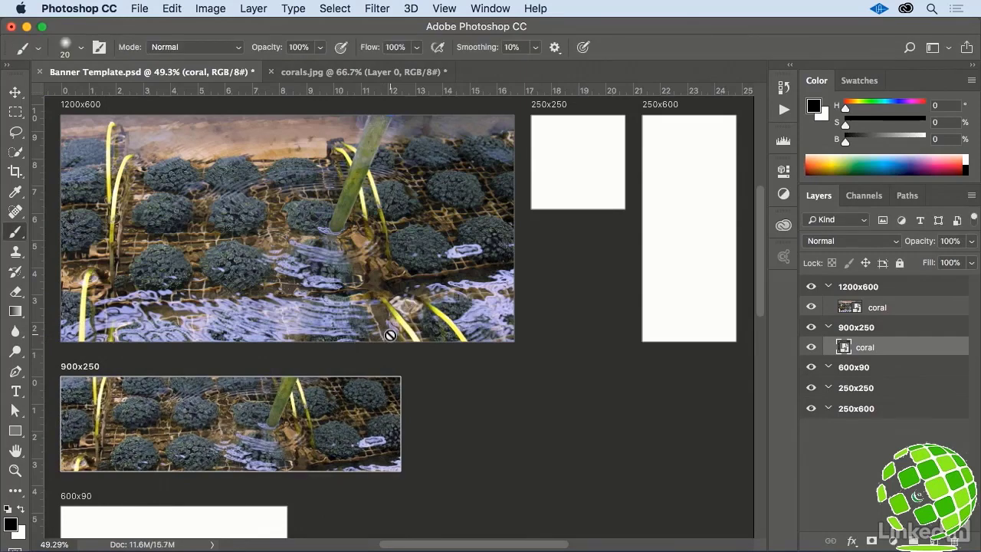
Open the contents of the coral smart object on the 900x250 artboard and stop the save reminder from showing again.
double_click(843, 347)
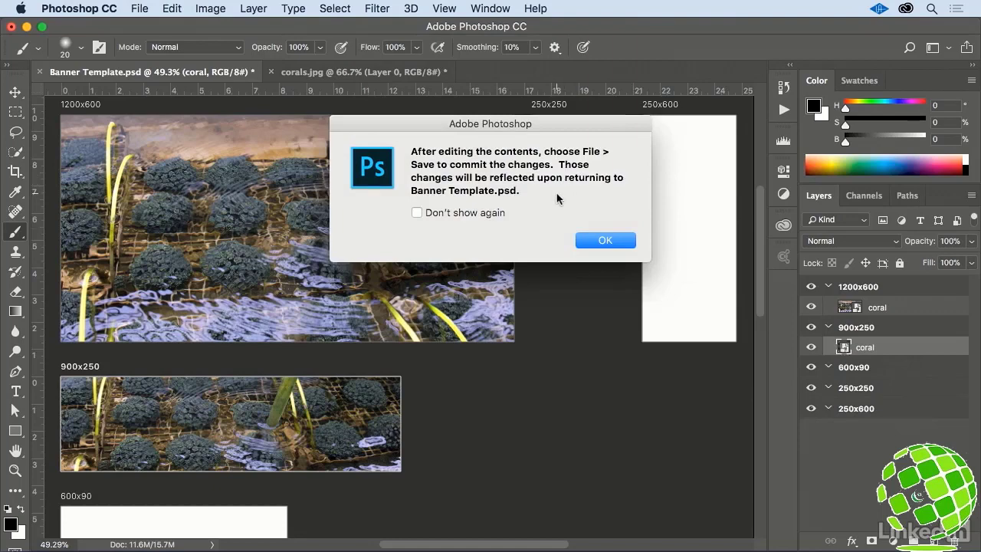
click(418, 213)
click(584, 240)
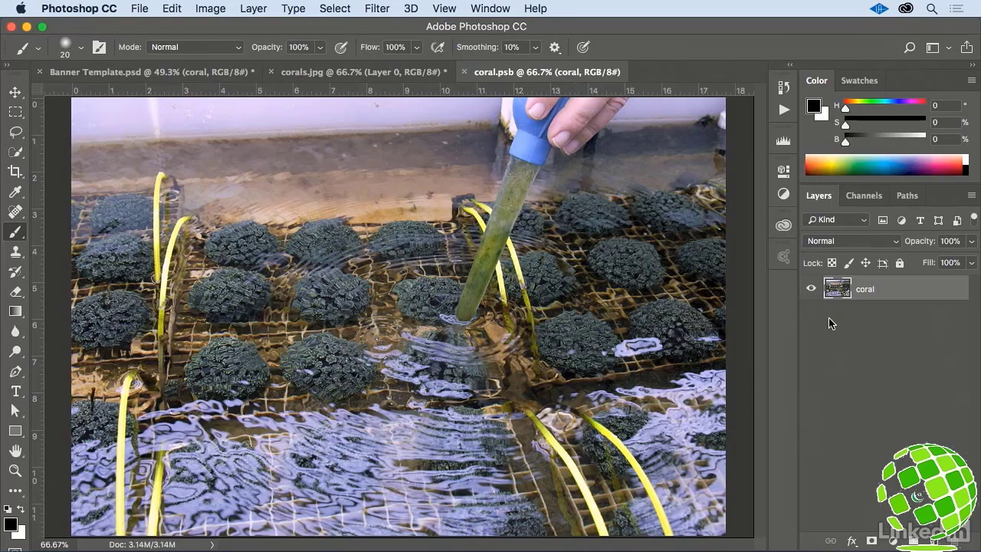
Paint a large black zigzag over the photo on a new layer in coral.psb, and save and close the file.
click(934, 541)
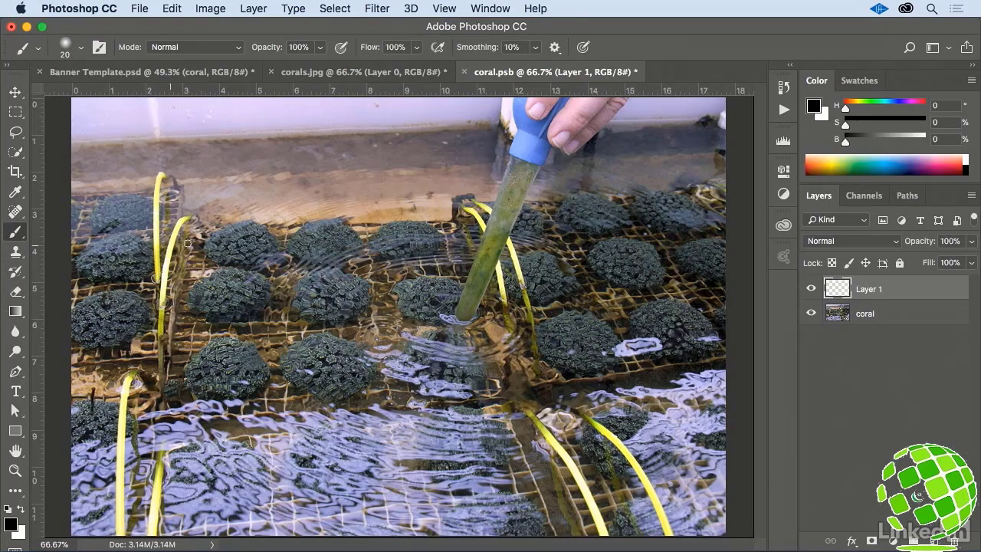
mouse_move(190, 261)
mouse_down()
mouse_move(260, 237)
mouse_move(341, 328)
mouse_up()
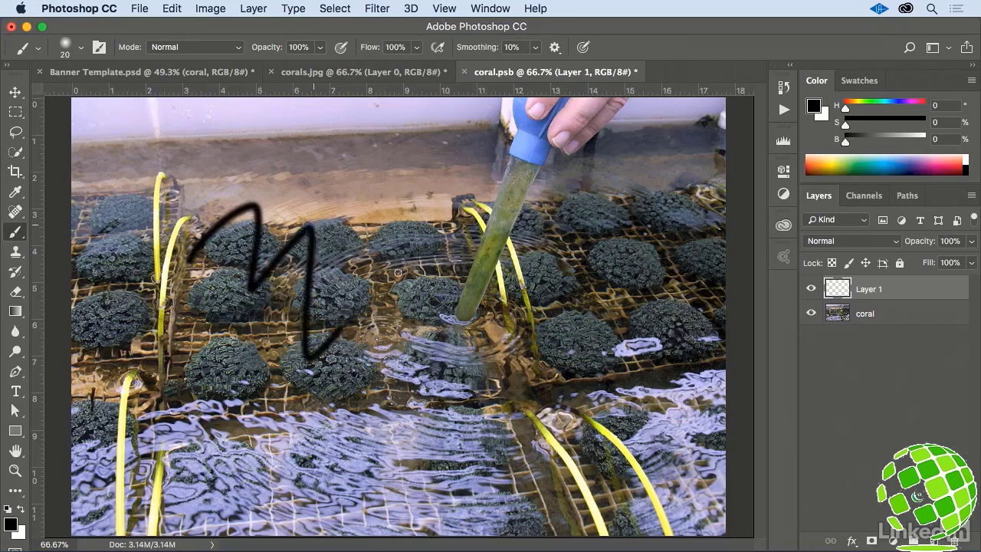
mouse_move(398, 272)
mouse_down()
mouse_move(533, 370)
mouse_move(653, 478)
mouse_up()
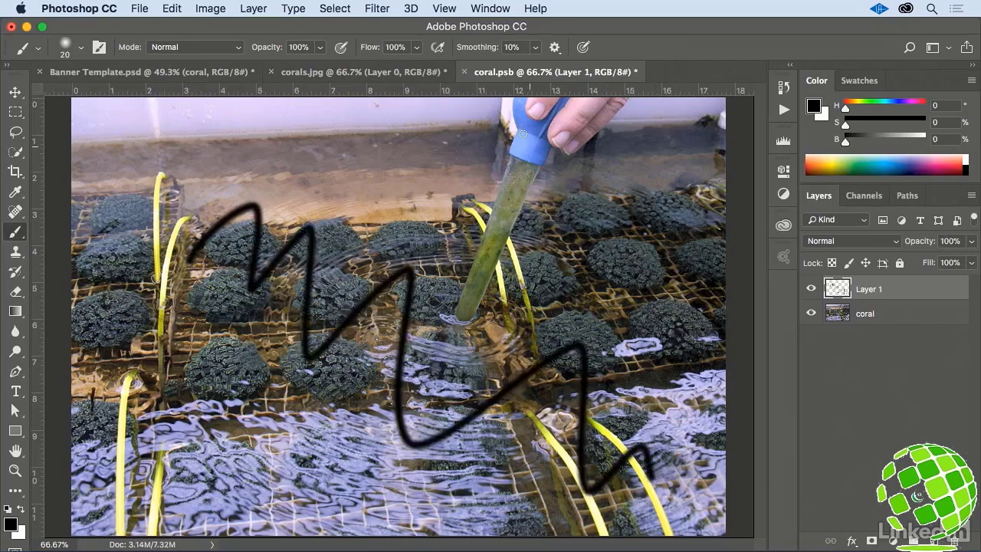
click(464, 72)
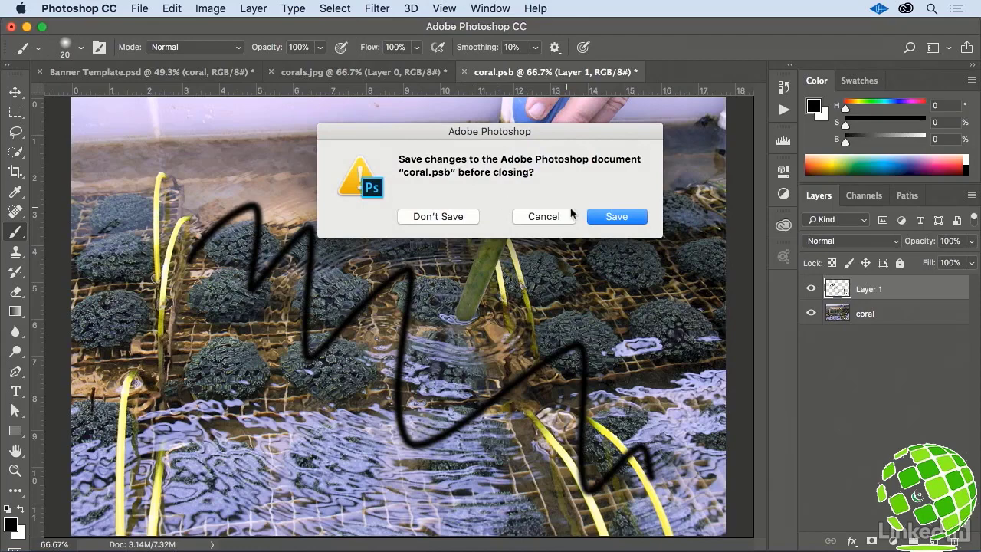
click(610, 218)
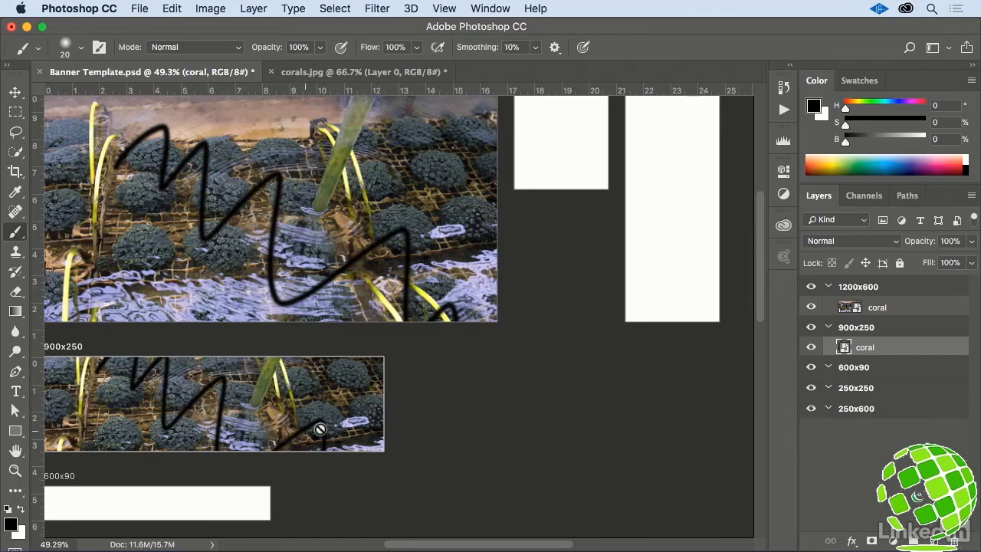
Reopen the coral smart object's contents, delete the zigzag layer, and save and close coral.psb.
double_click(843, 347)
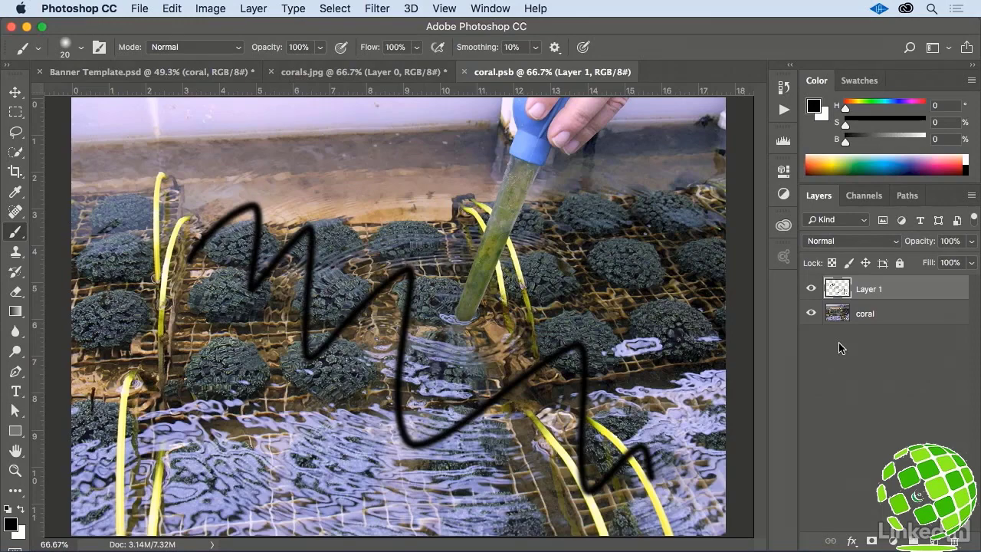
mouse_move(892, 290)
mouse_down()
mouse_move(922, 371)
mouse_move(931, 536)
mouse_move(956, 541)
mouse_up()
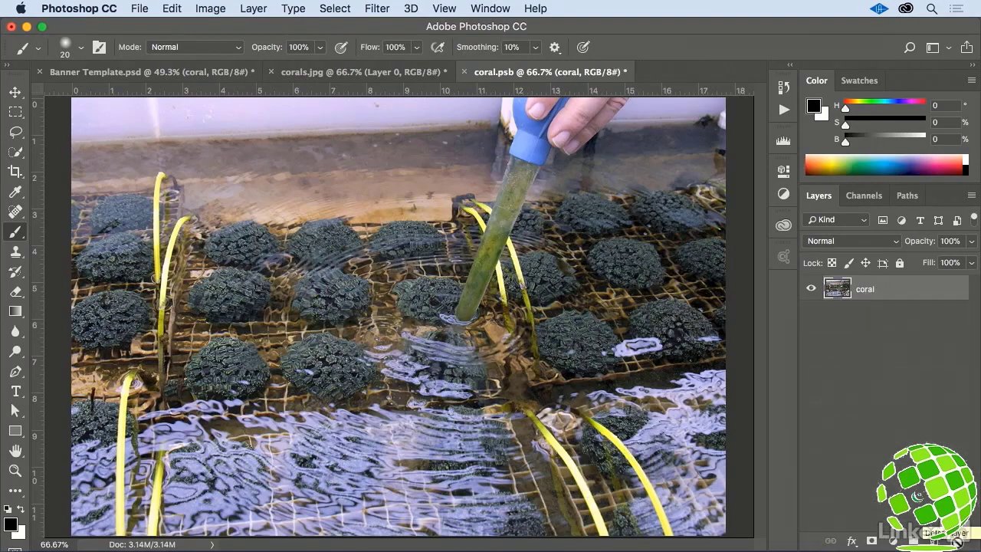
click(464, 72)
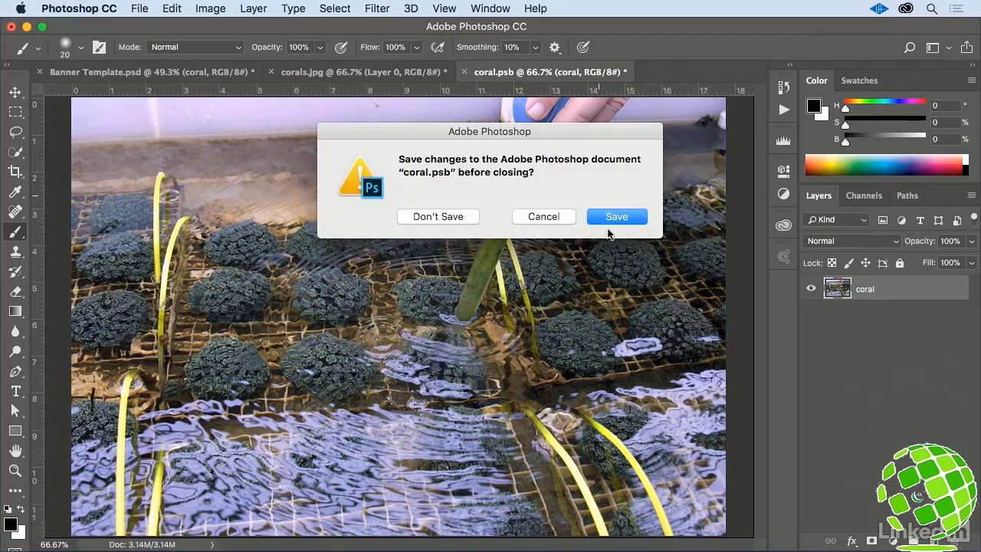
click(612, 218)
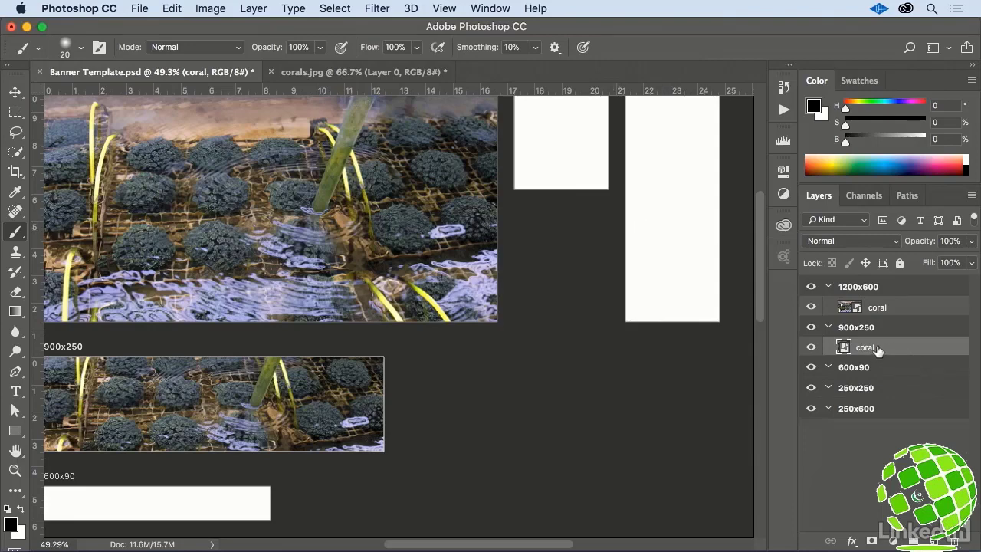
Copy the coral smart object from the 900x250 artboard into the 600x90 artboard.
drag(877, 348, 882, 371)
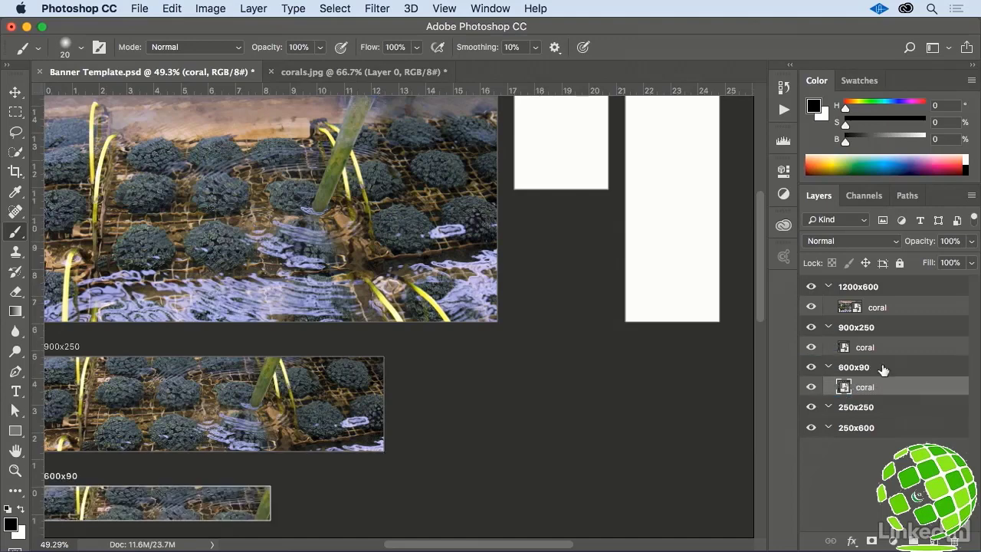